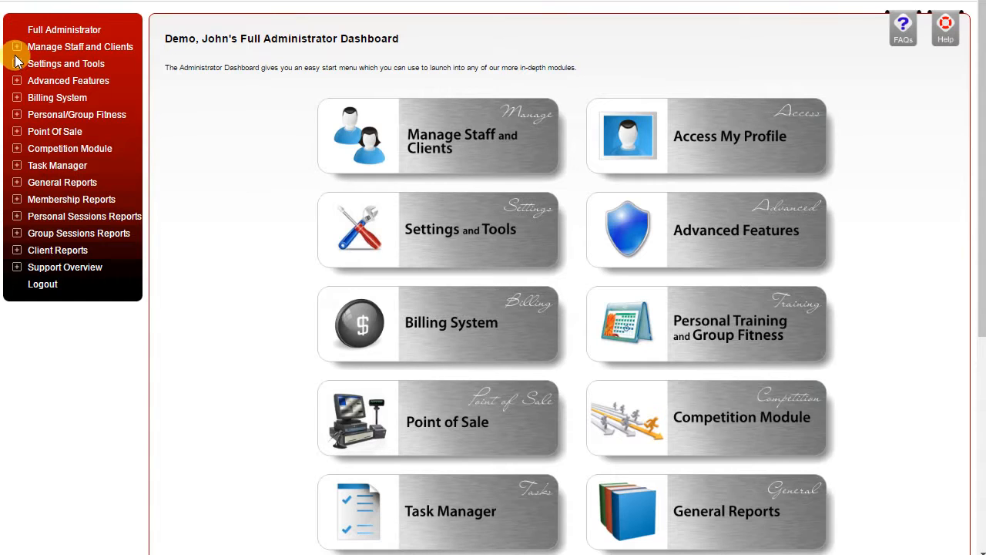
- Open the Membership Agreement template from the agreement wordings under Settings and Tools
left_click(17, 64)
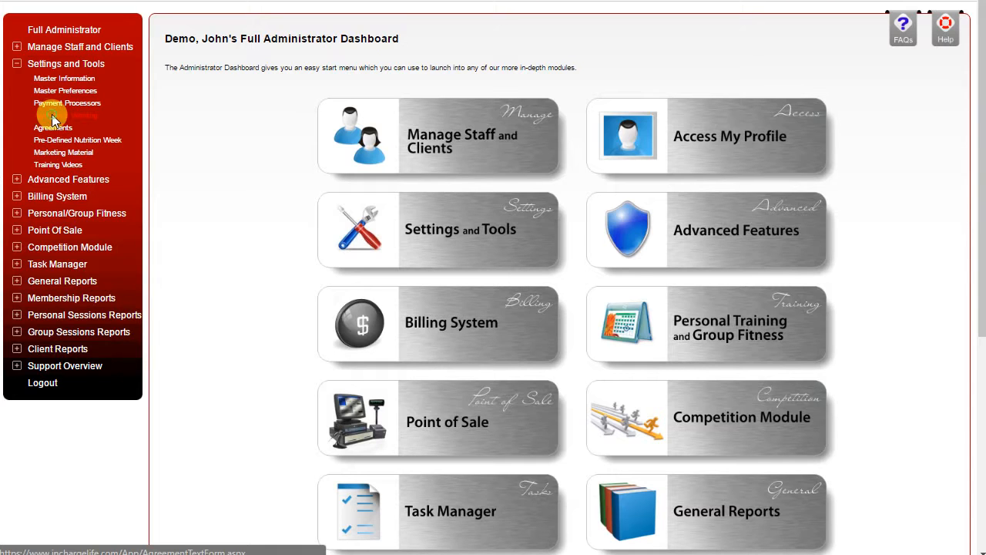
left_click(52, 115)
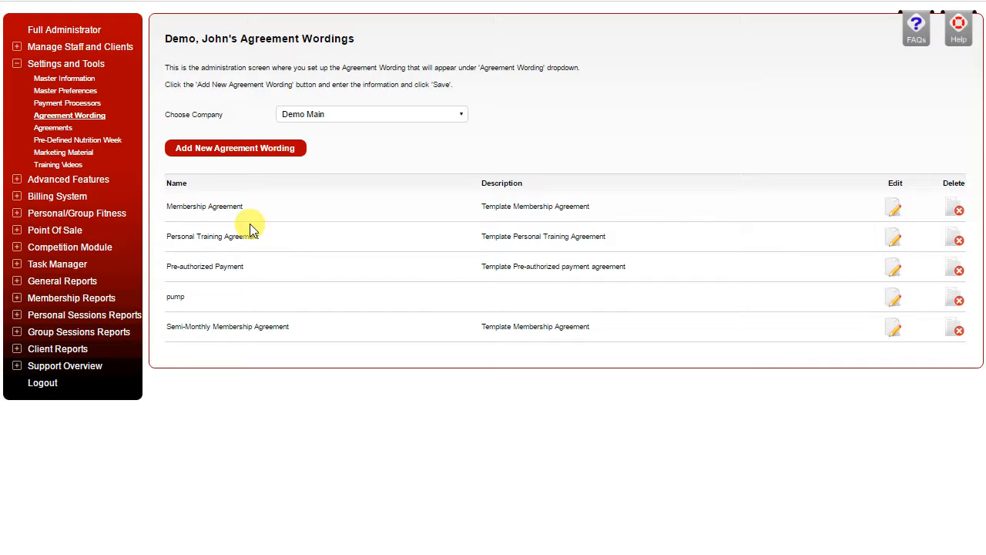
left_click(893, 209)
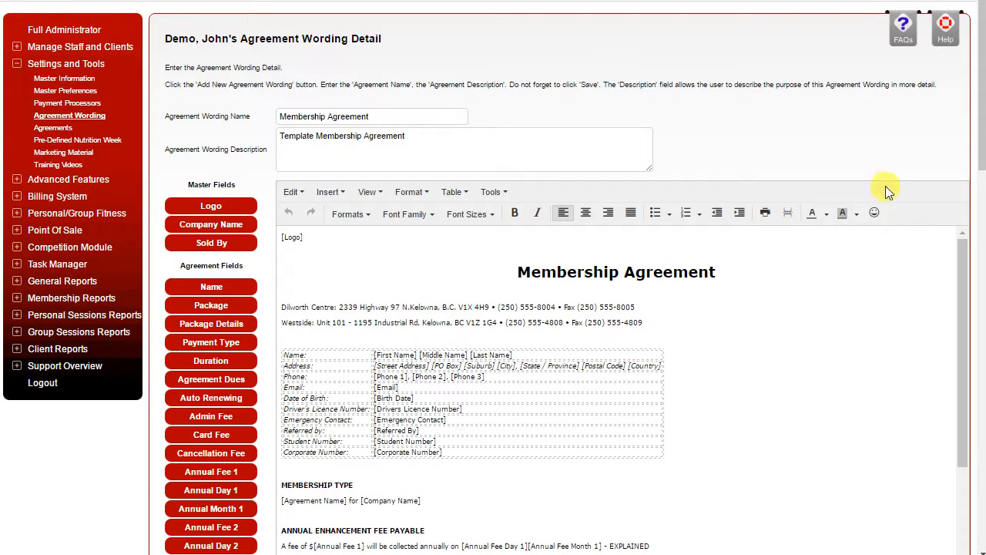
- Examine the Membership Agreement wording and the master, agreement and client fields available for insertion
left_click_drag(981, 141, 984, 212)
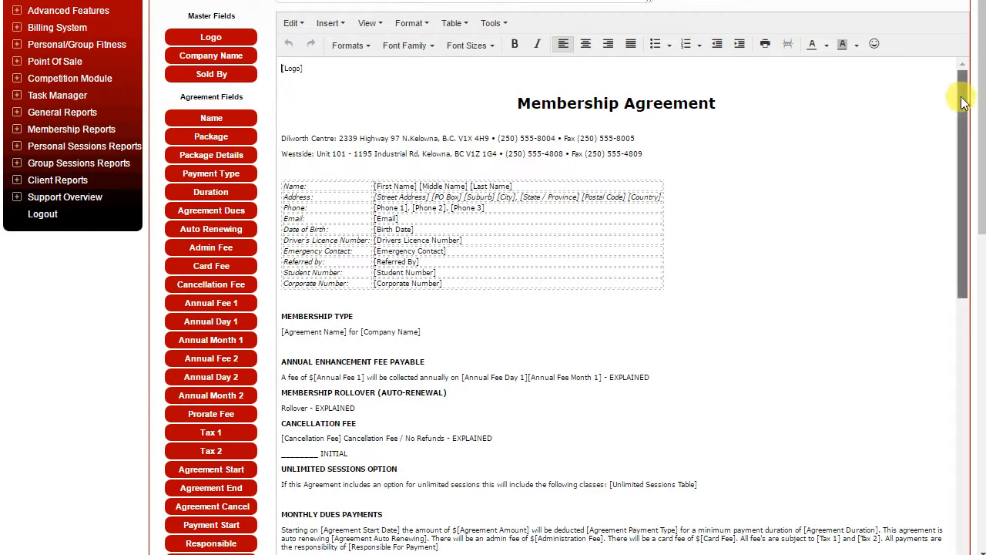
left_click_drag(963, 98, 961, 114)
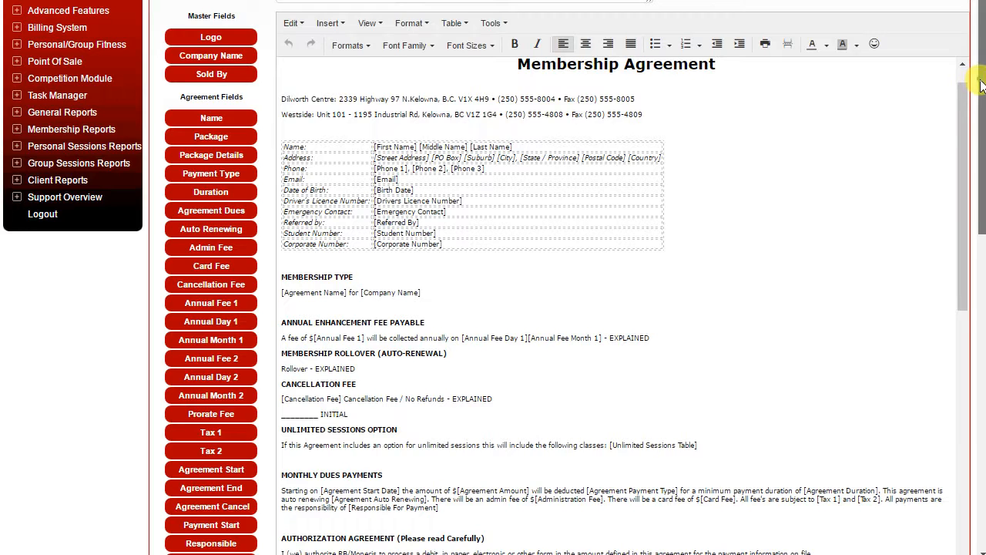
scroll(982, 99, "down", 1)
scroll(981, 98, "down", 2)
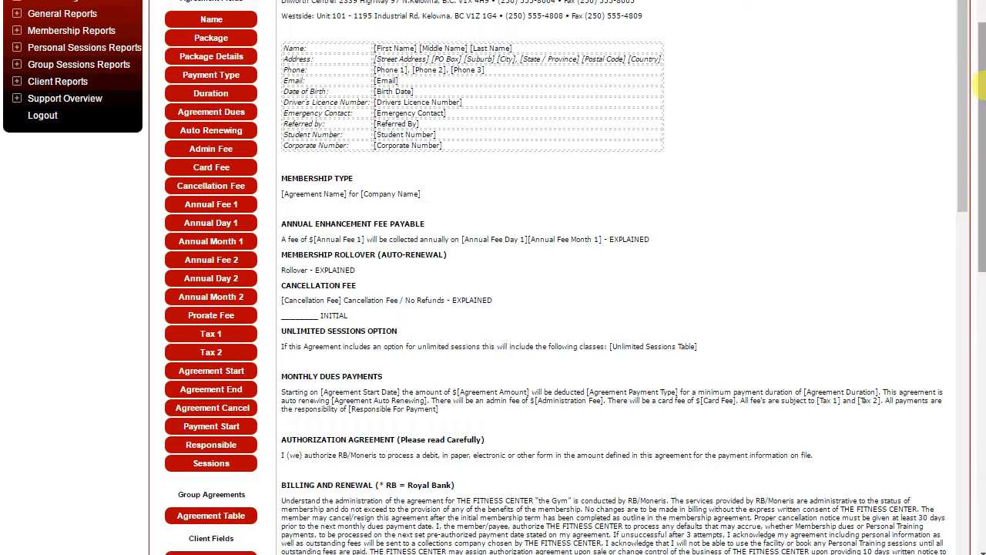
left_click_drag(981, 91, 969, 291)
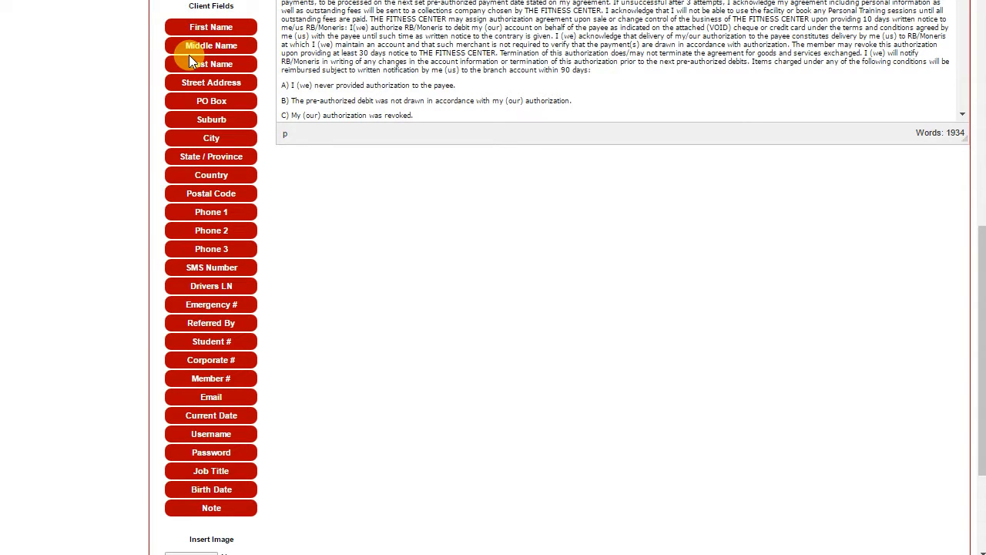
left_click_drag(974, 264, 983, 44)
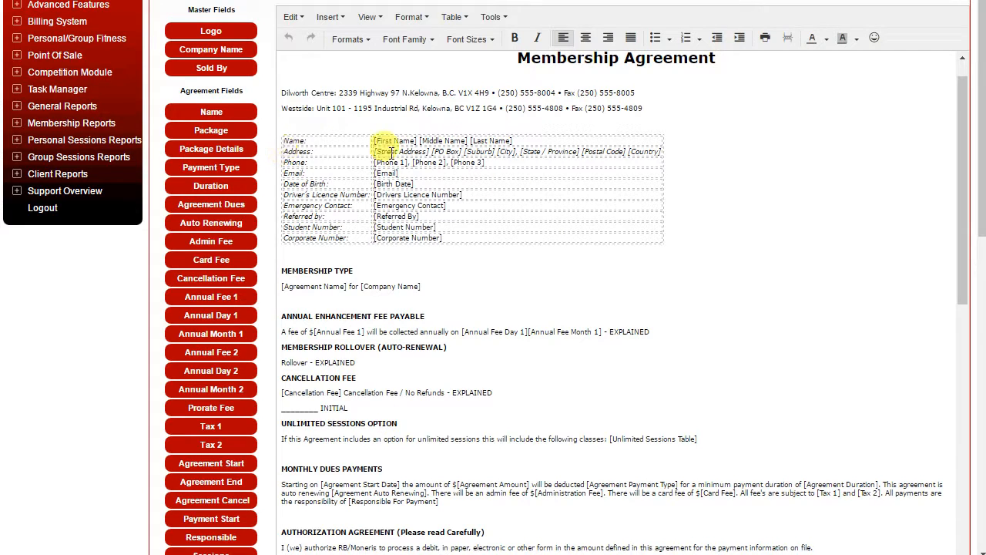
scroll(977, 217, "up", 2)
scroll(976, 216, "up", 1)
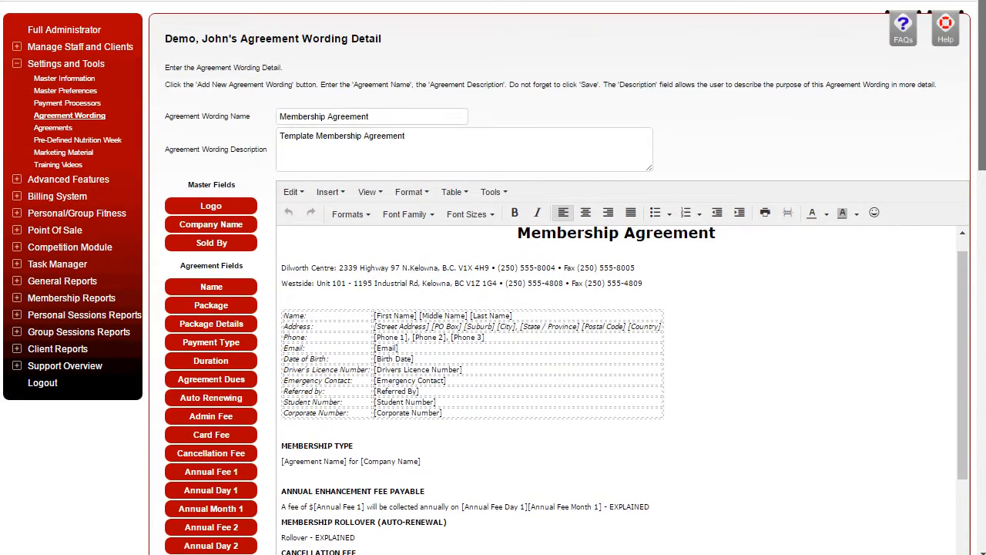
- Start a new agreement named "1 Year Bi-Weekly" and read the help note for In House Account
left_click(52, 115)
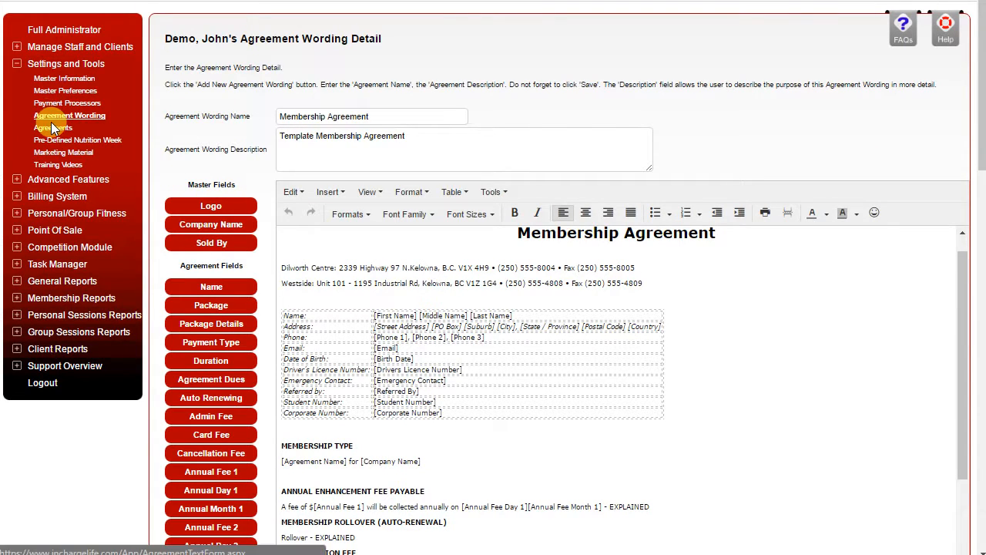
left_click(55, 127)
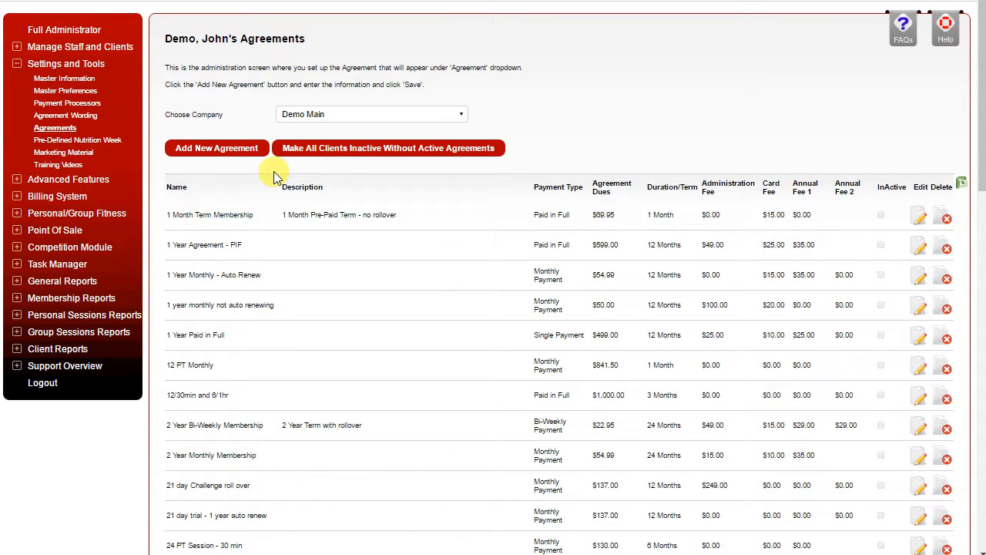
left_click(209, 147)
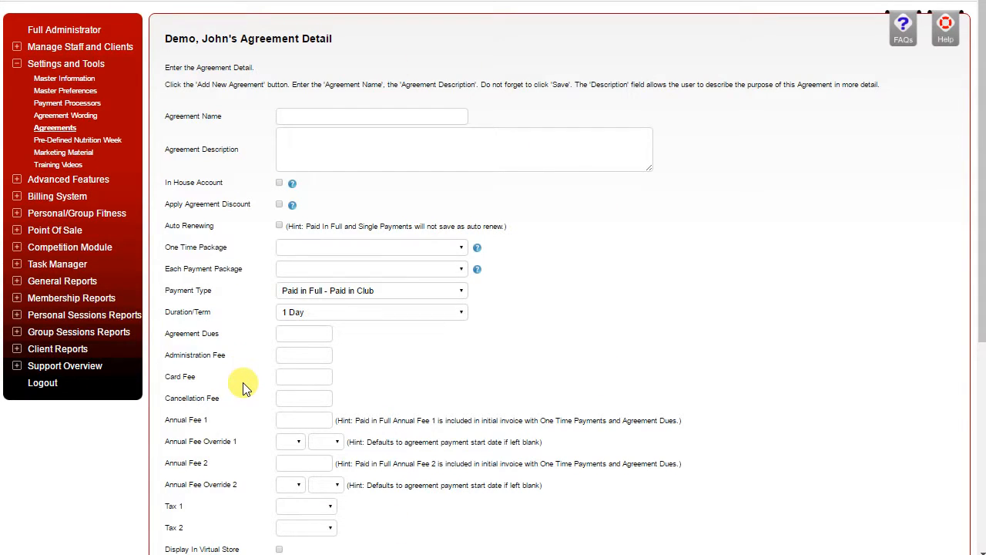
left_click(297, 116)
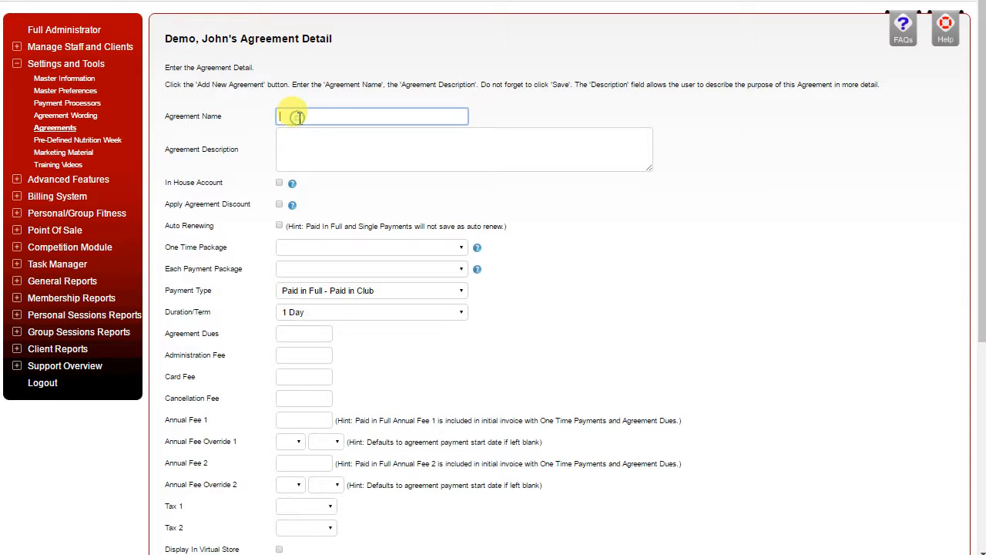
type("1 Year Bi-Weekly")
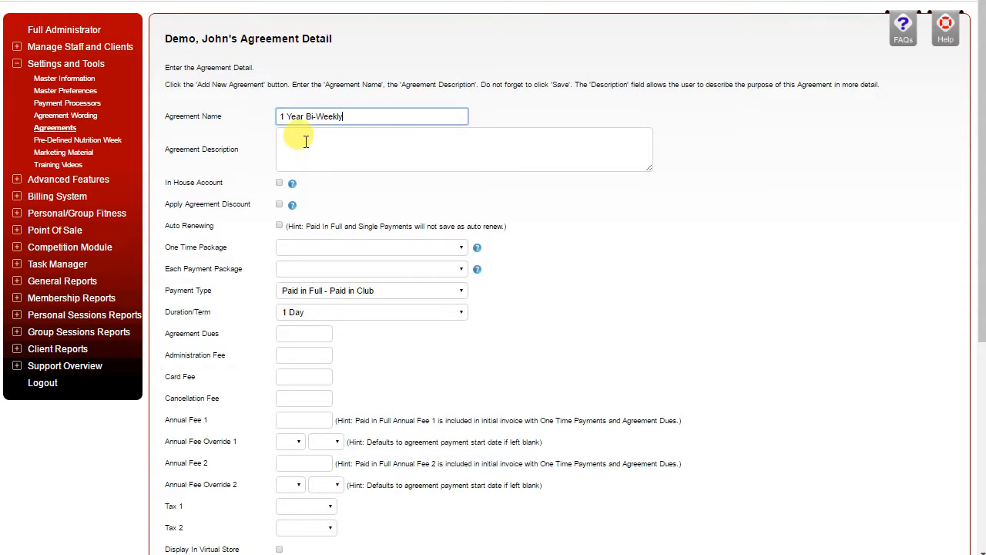
left_click(292, 183)
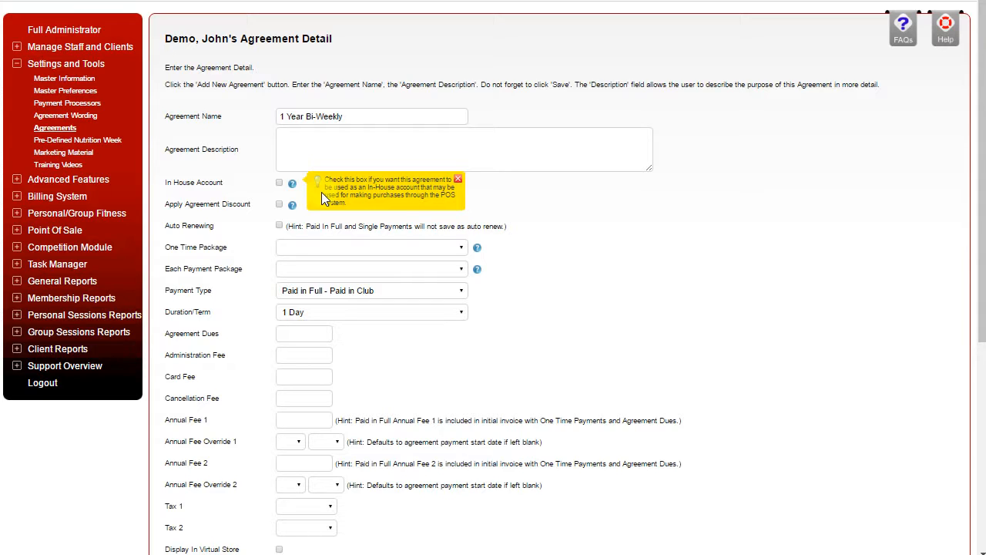
left_click(457, 178)
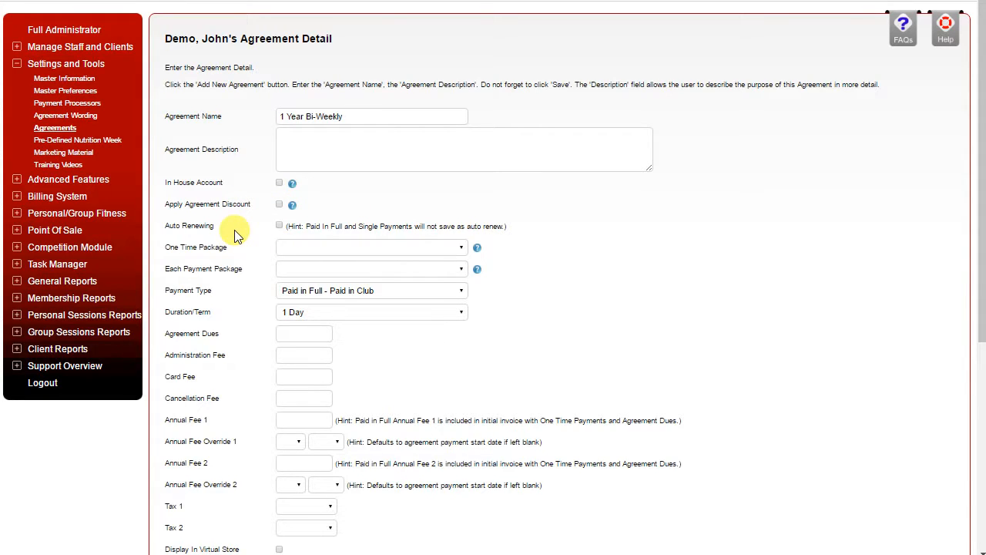
- Enable Auto Renewing and extend the agreement name to "1 Year Bi-Weekly Auto-Renew"
left_click(279, 225)
left_click(356, 116)
type("Auto")
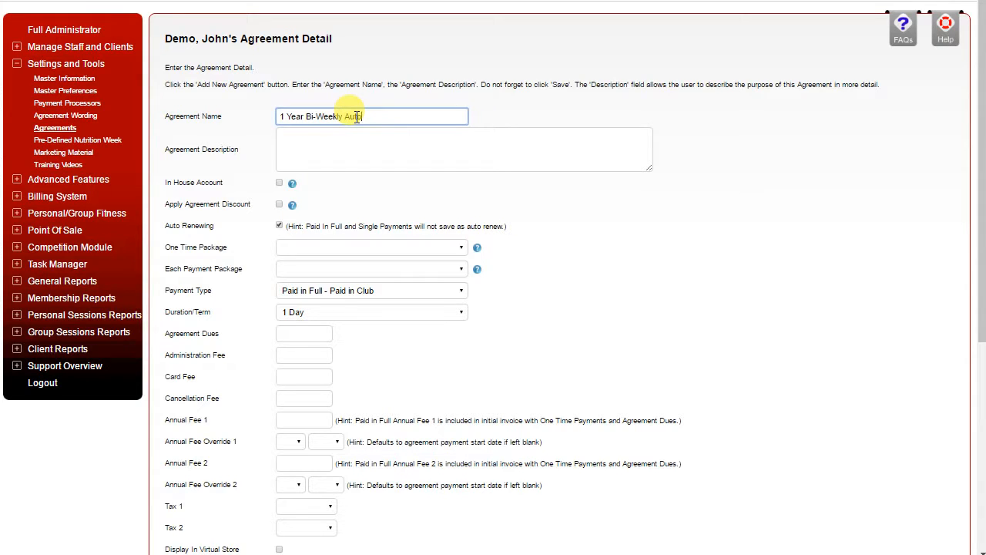
type("Renew")
- Review the available options for One Time Package, Each Payment Package and Payment Type without choosing any
left_click(310, 249)
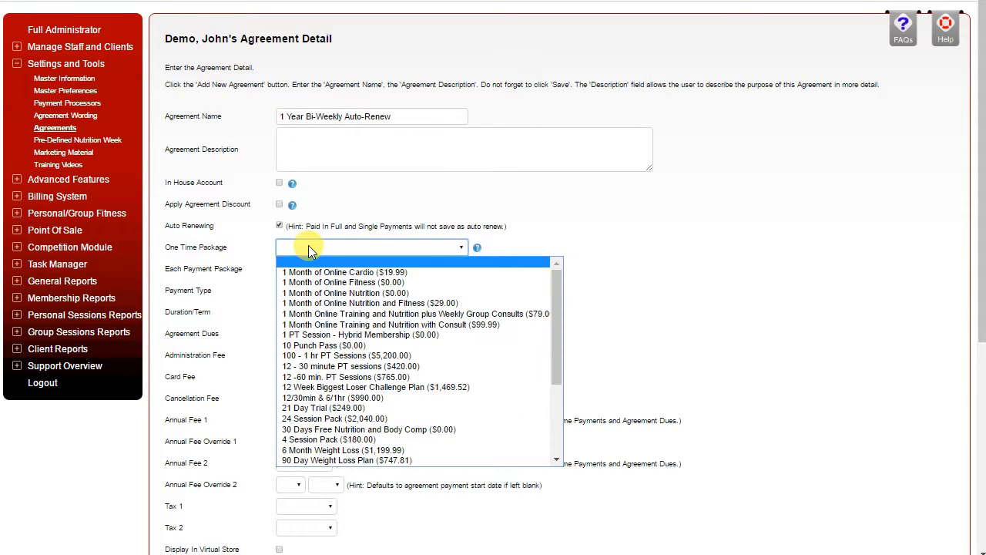
left_click(574, 219)
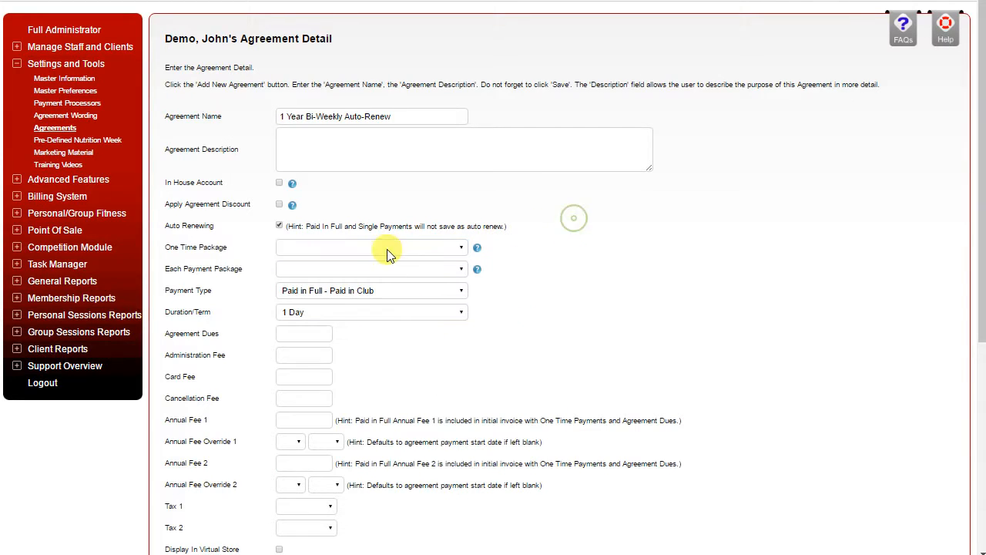
left_click(307, 250)
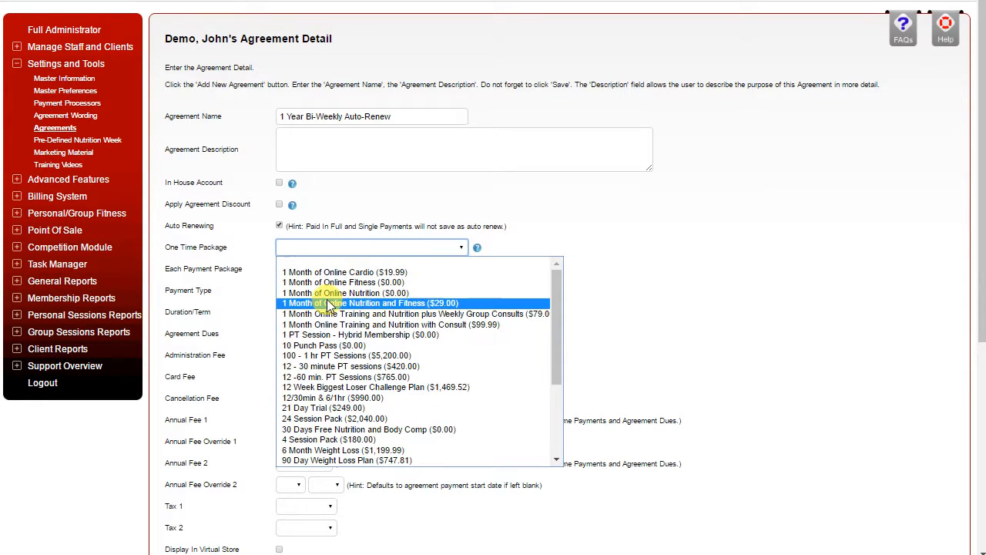
left_click(380, 211)
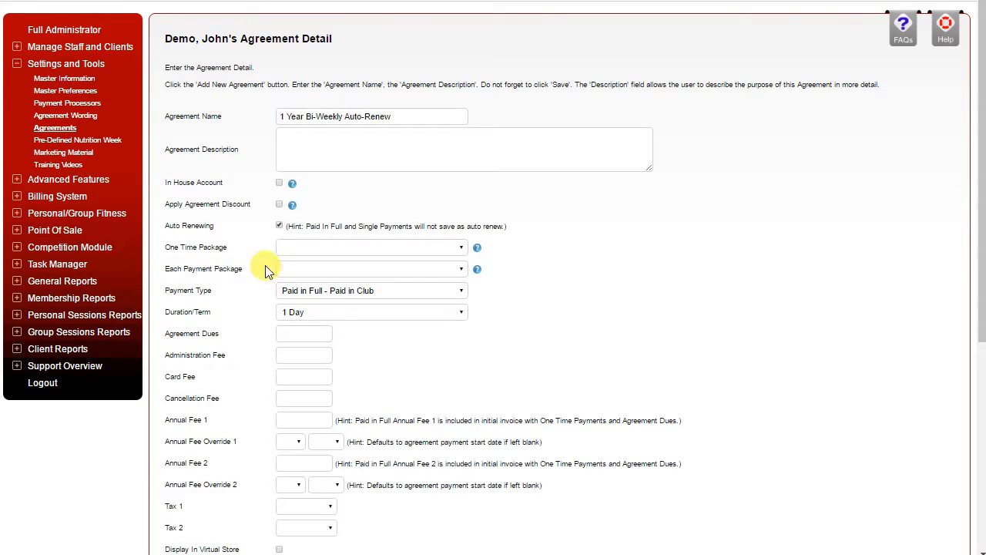
left_click(324, 274)
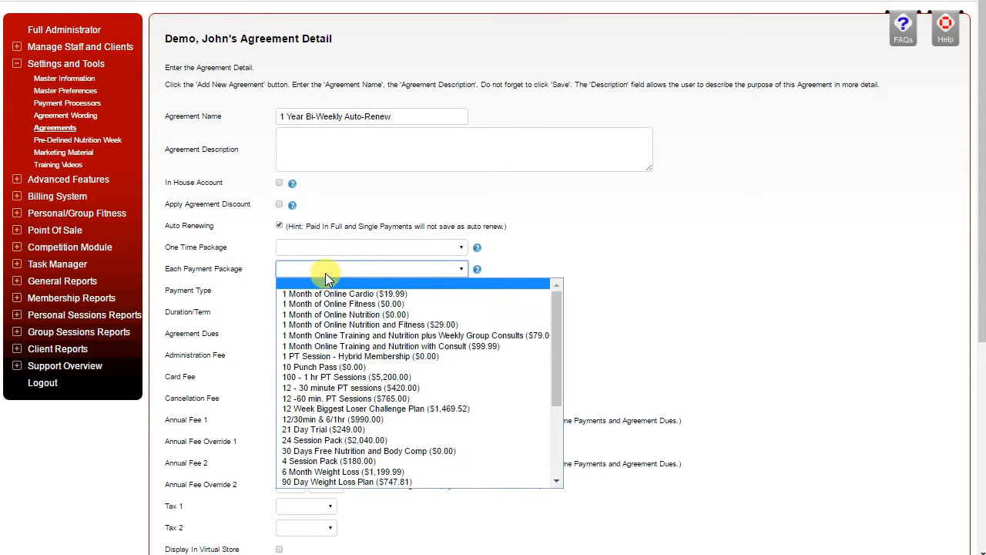
left_click(325, 273)
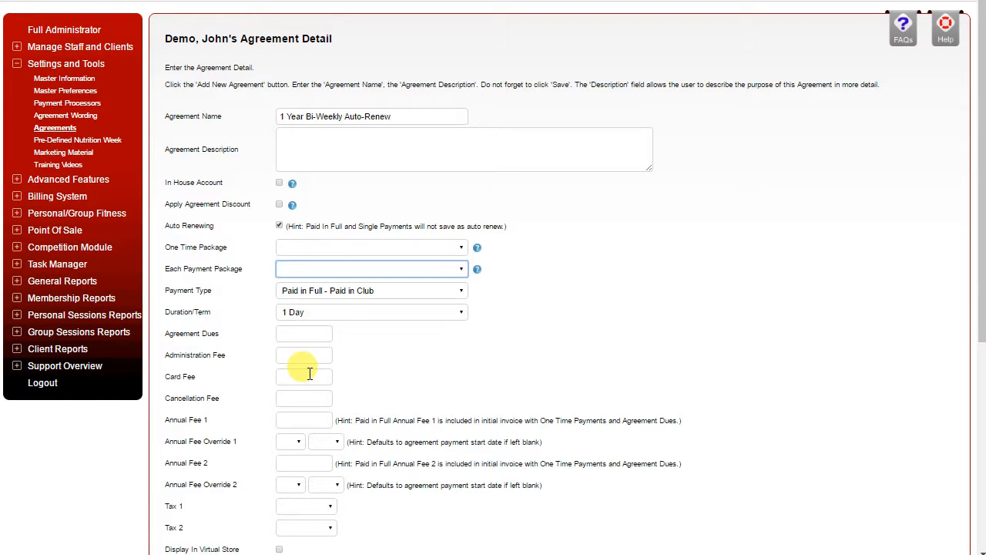
left_click(310, 272)
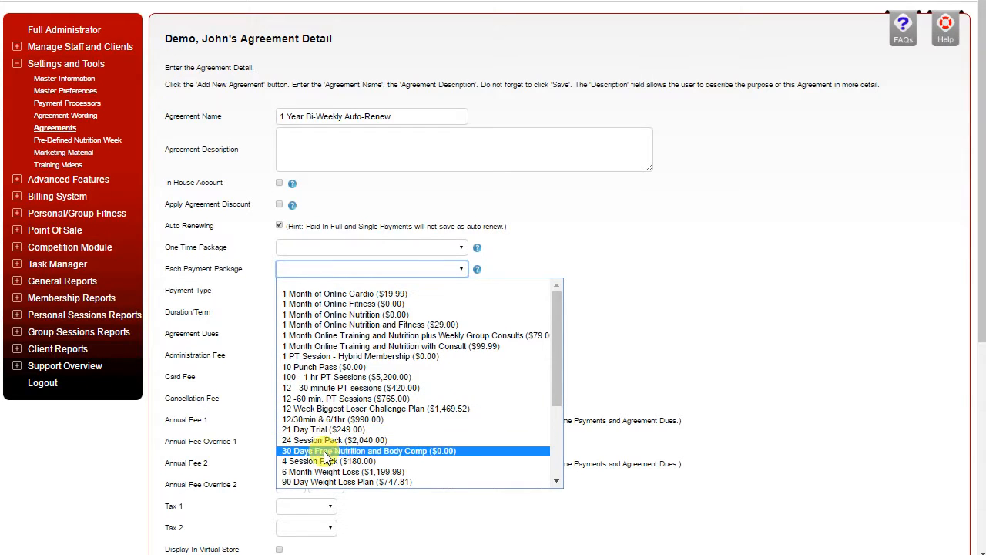
left_click(570, 205)
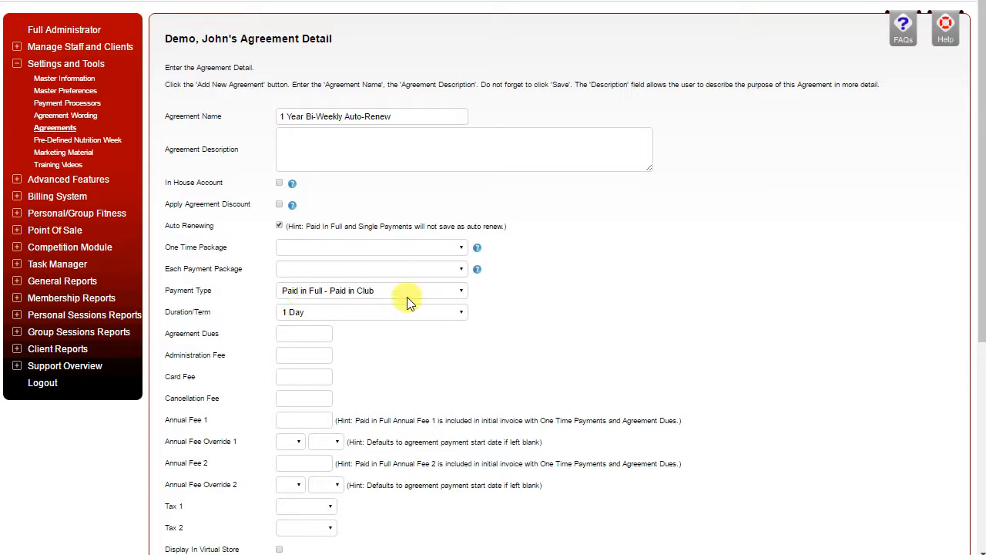
left_click(348, 295)
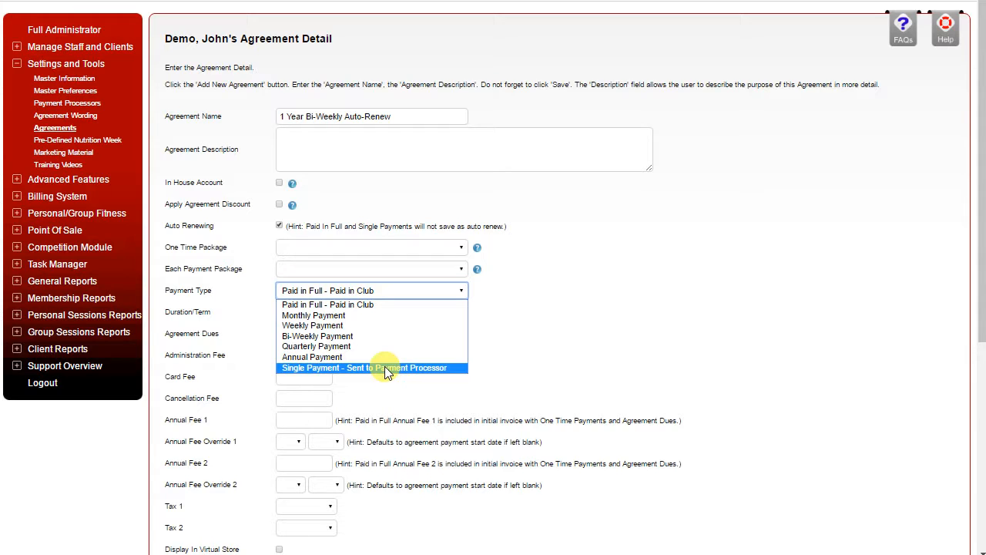
left_click(563, 292)
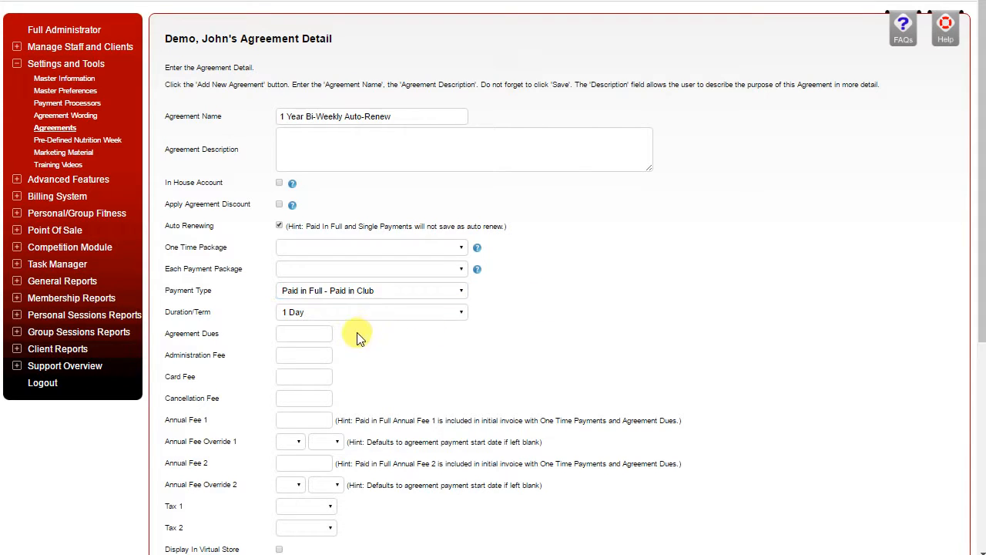
- Set the agreement's duration to 52 Weeks and its payment type to Bi-Weekly Payment
left_click(315, 314)
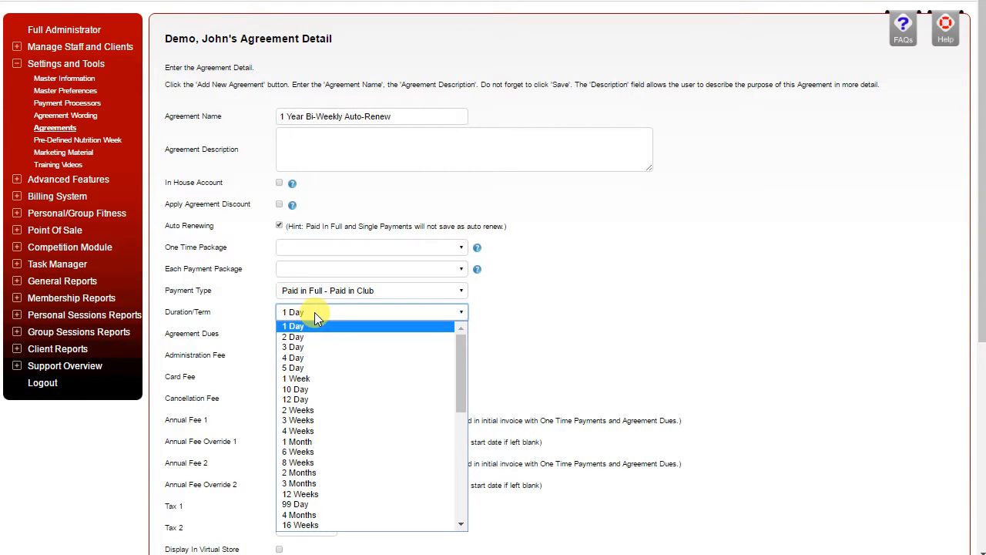
left_click_drag(459, 342, 464, 424)
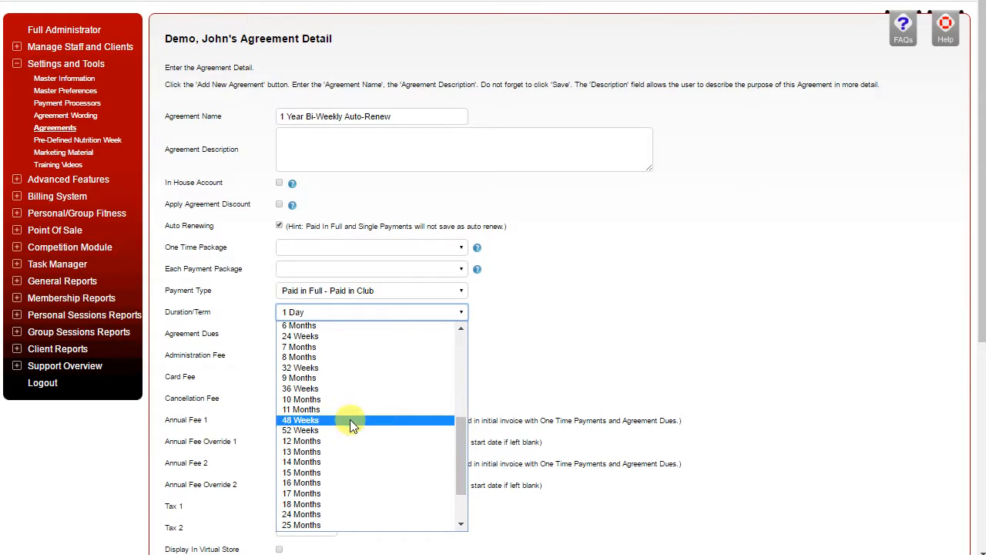
left_click(302, 431)
left_click(285, 291)
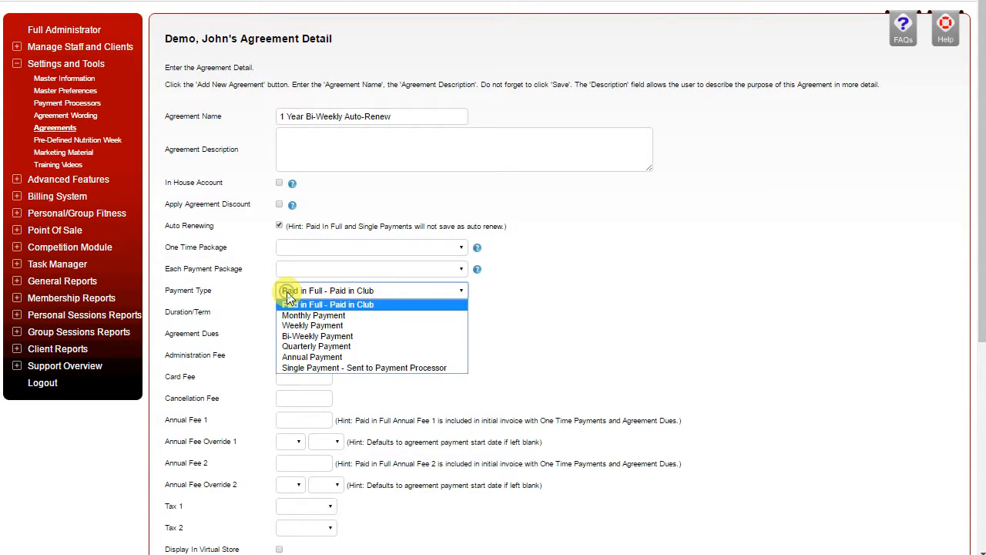
left_click(304, 337)
- Set the agreement dues to 19.99, the administration fee to 59, the card fee to 10 and the cancellation fee to 200
left_click(305, 335)
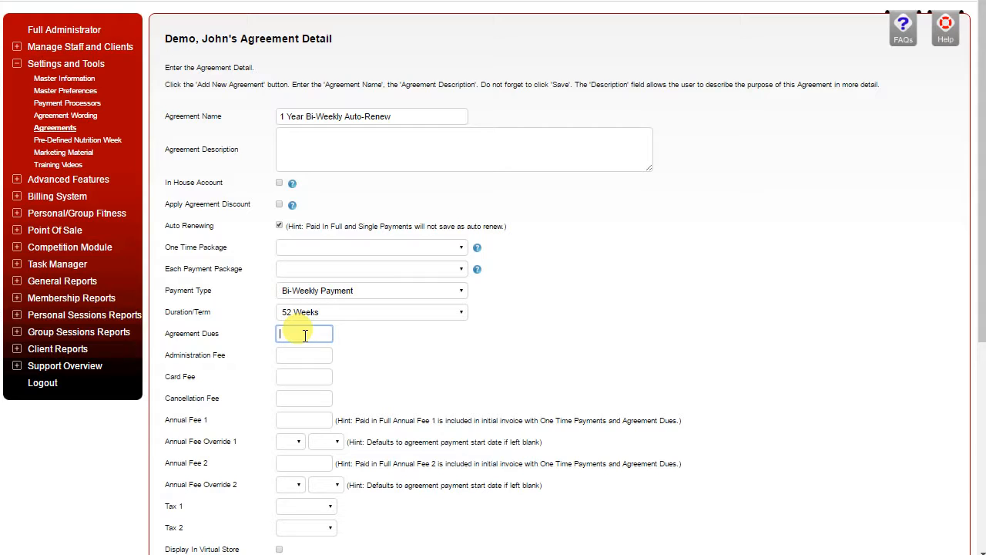
type("19.99")
left_click(286, 355)
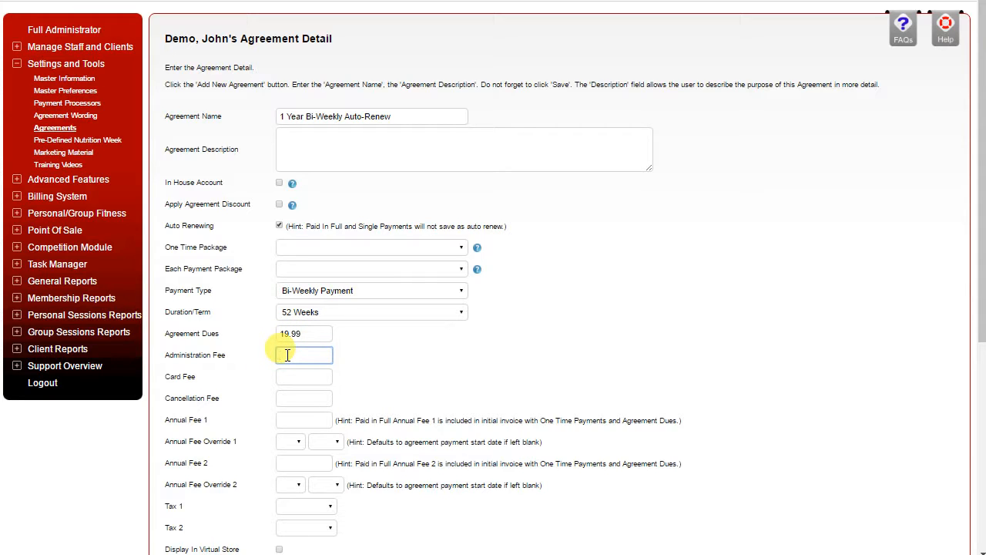
type("50")
left_click(293, 376)
type("10")
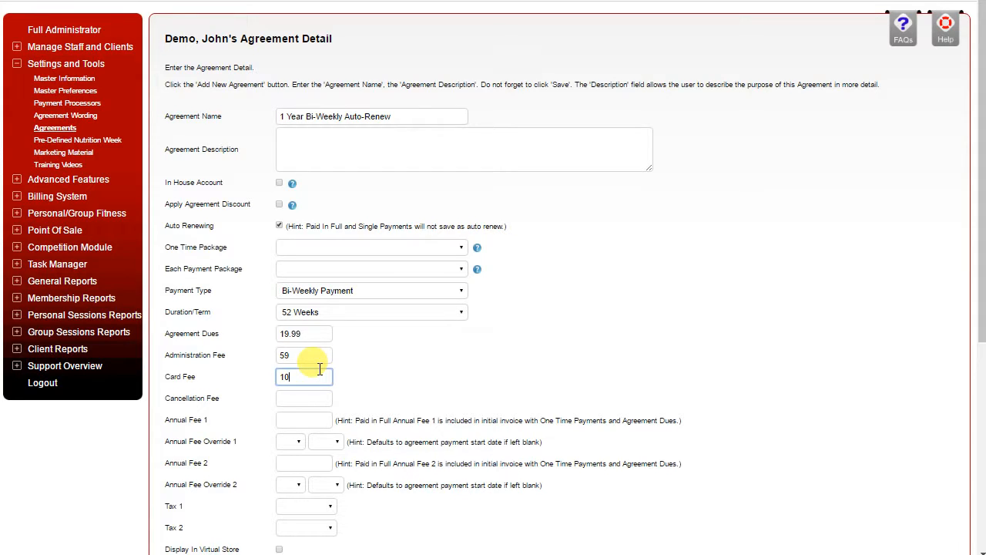
left_click(295, 398)
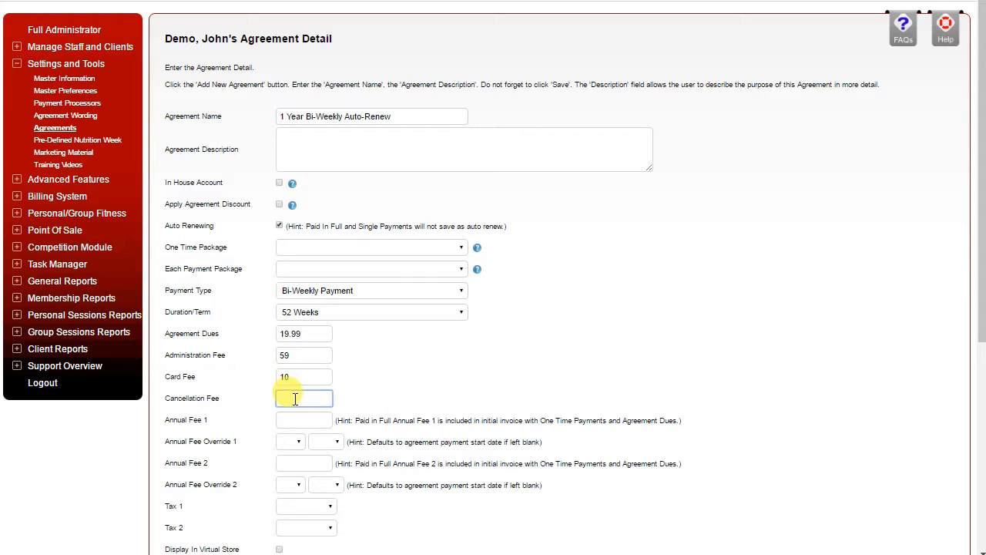
type("200")
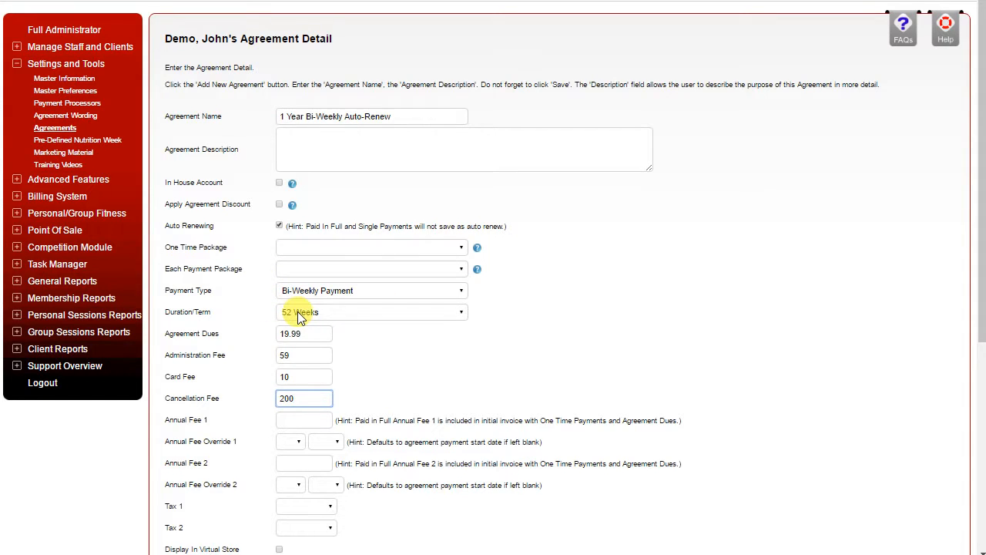
- Set Annual Fee 1 to 39 with an override date of 01 Jul, and set Tax 1 to GST
left_click(421, 353)
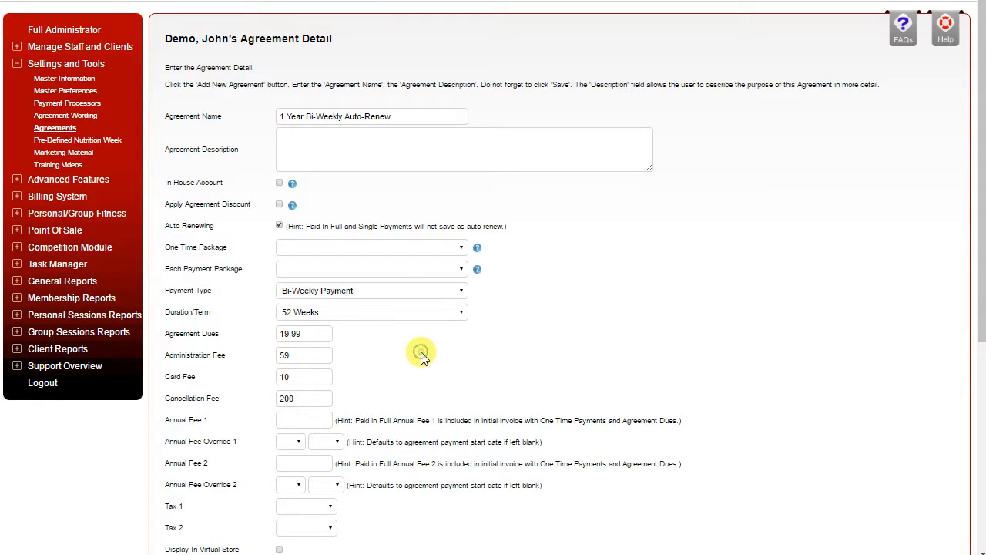
scroll(421, 353, "down", 2)
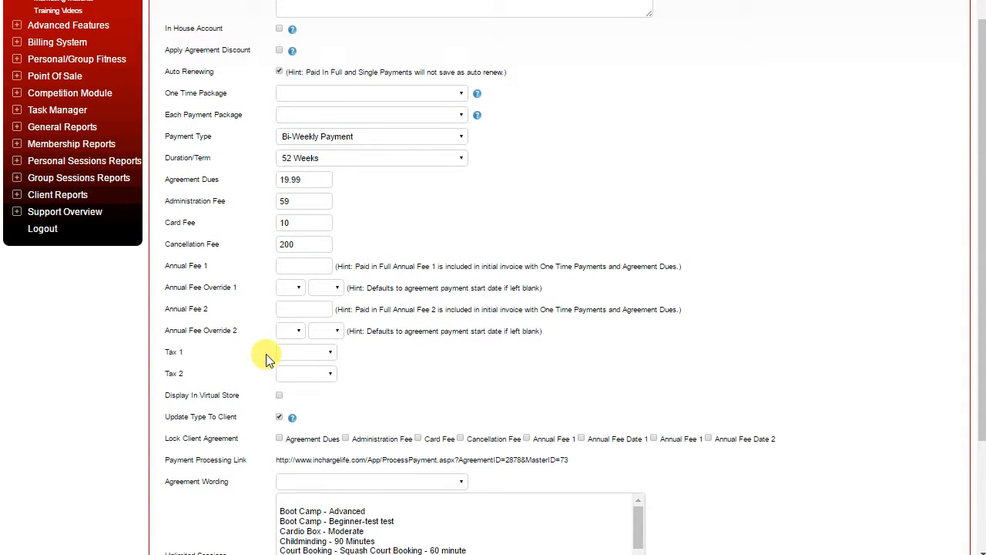
left_click(287, 265)
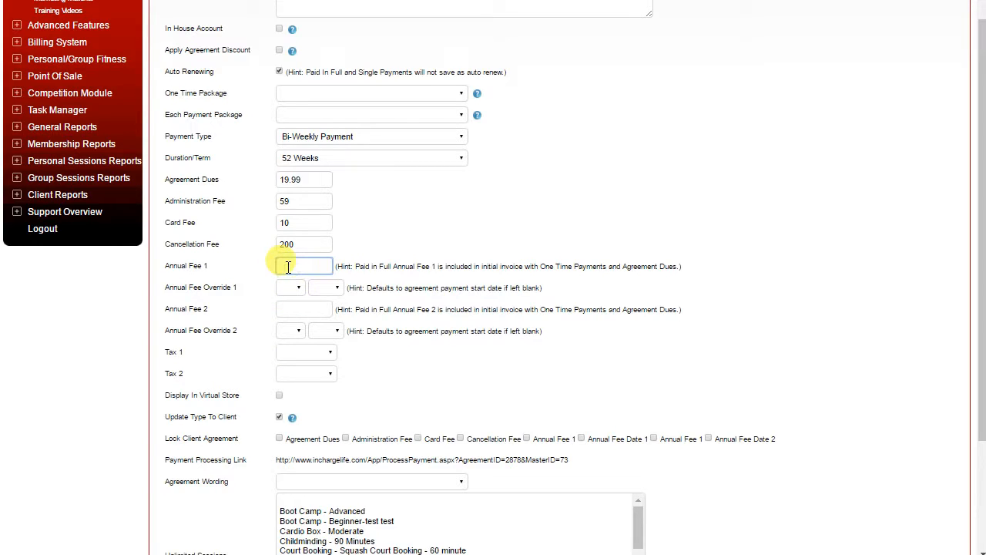
type("39")
left_click(299, 287)
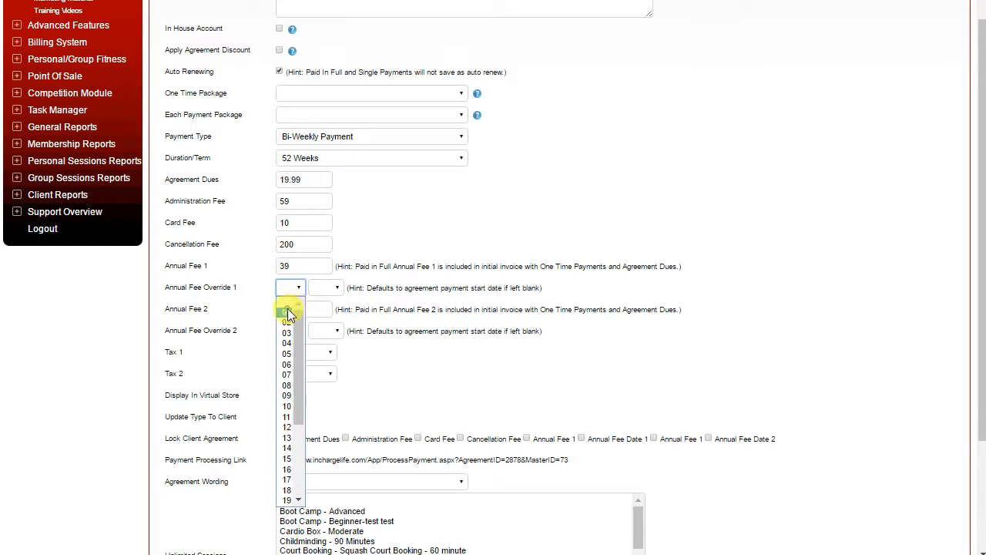
left_click(288, 312)
left_click(337, 287)
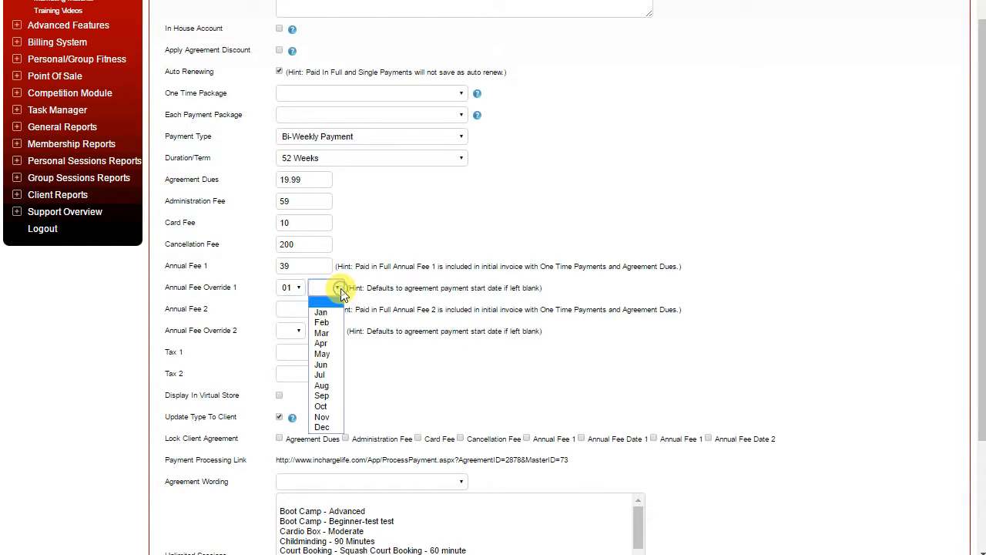
left_click(323, 375)
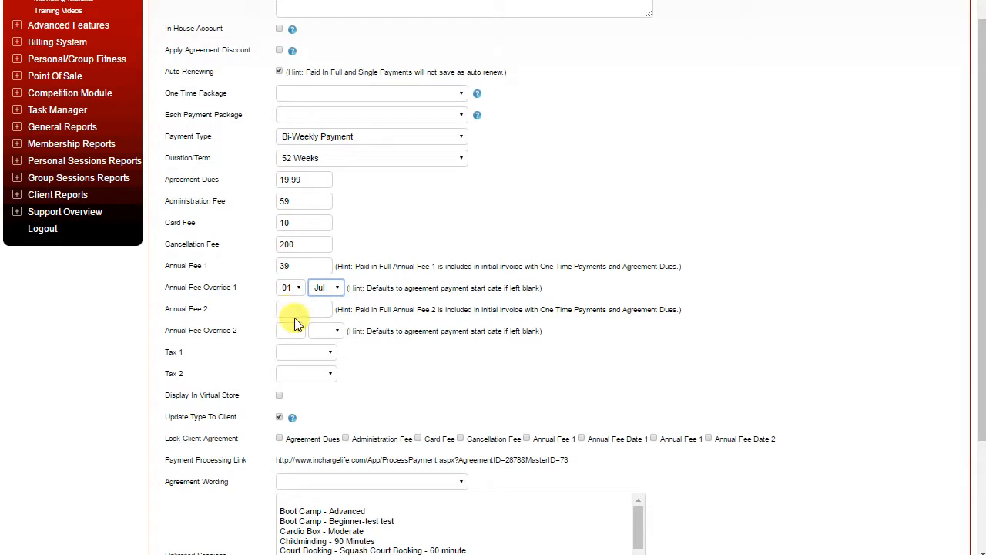
left_click(320, 355)
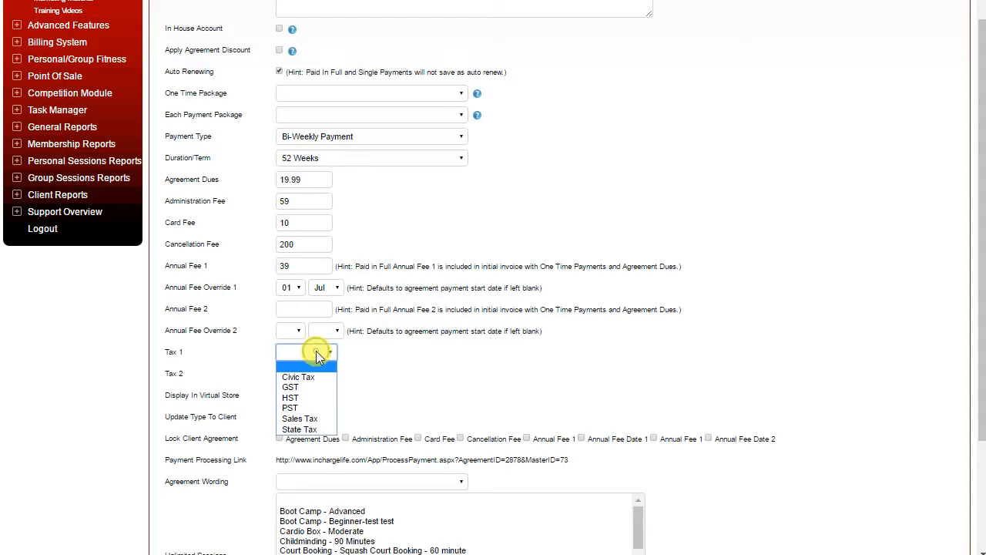
left_click(312, 379)
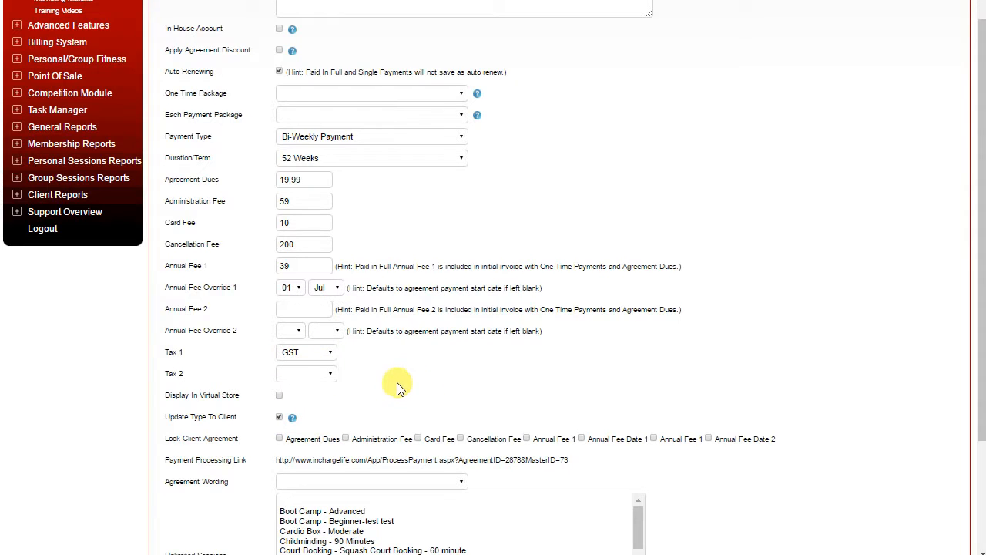
- Lock every Lock Client Agreement item except Card Fee, and set the agreement wording to Membership Agreement
scroll(395, 385, "down", 2)
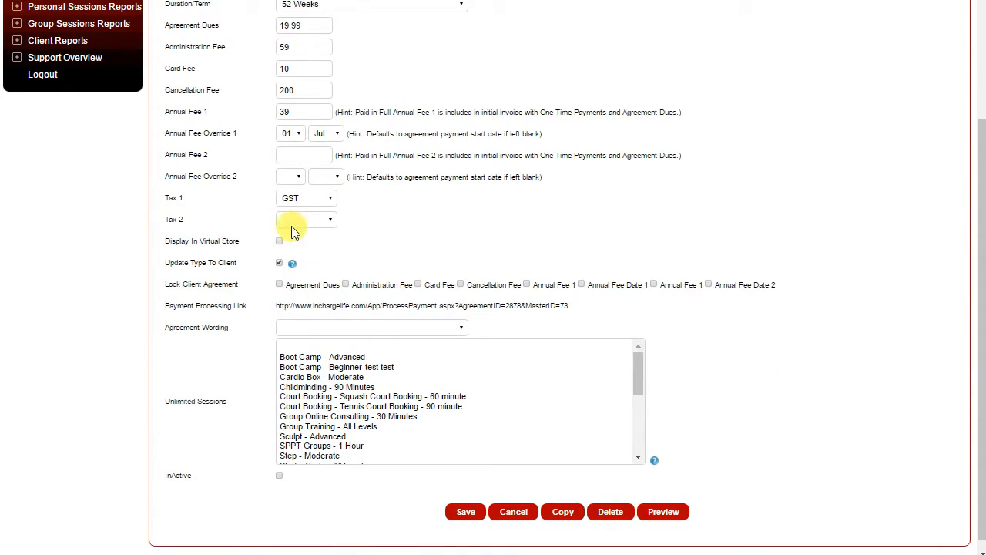
left_click(279, 262)
left_click(278, 285)
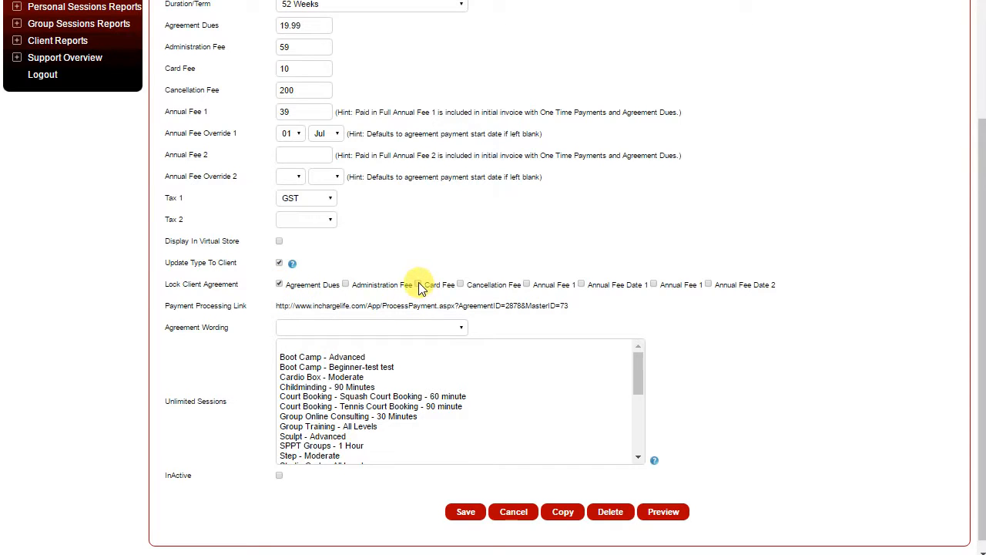
left_click(345, 284)
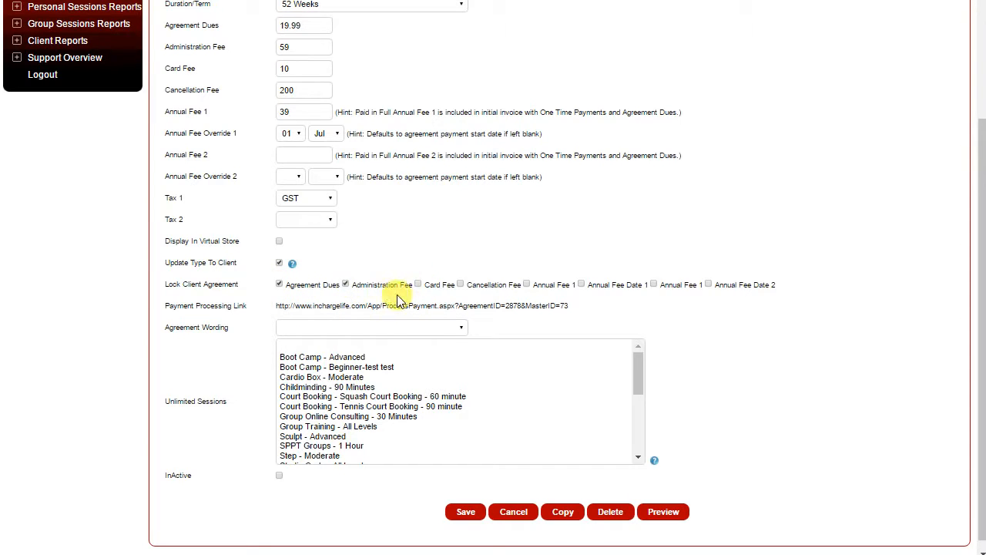
left_click(460, 284)
left_click(527, 285)
left_click(582, 285)
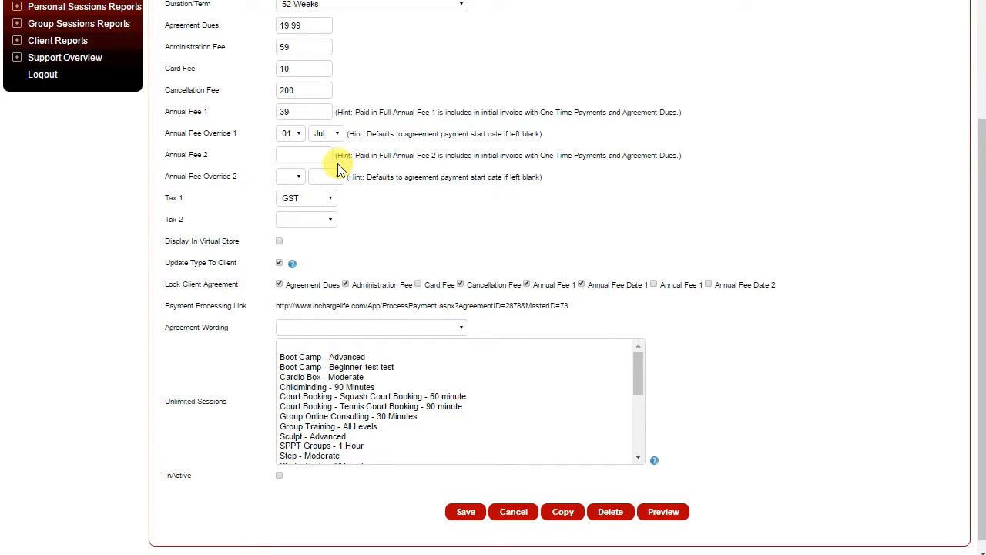
left_click(654, 284)
left_click(708, 284)
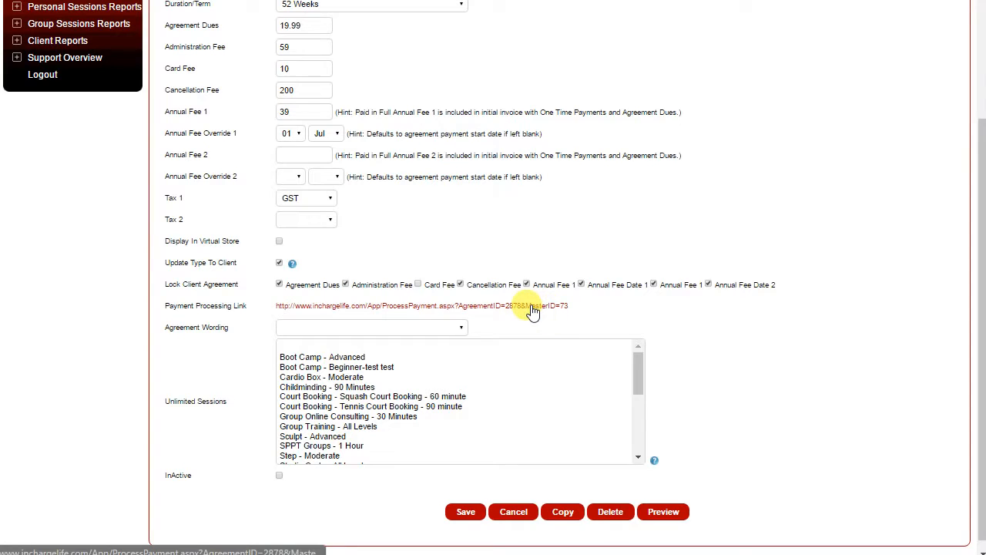
left_click(462, 330)
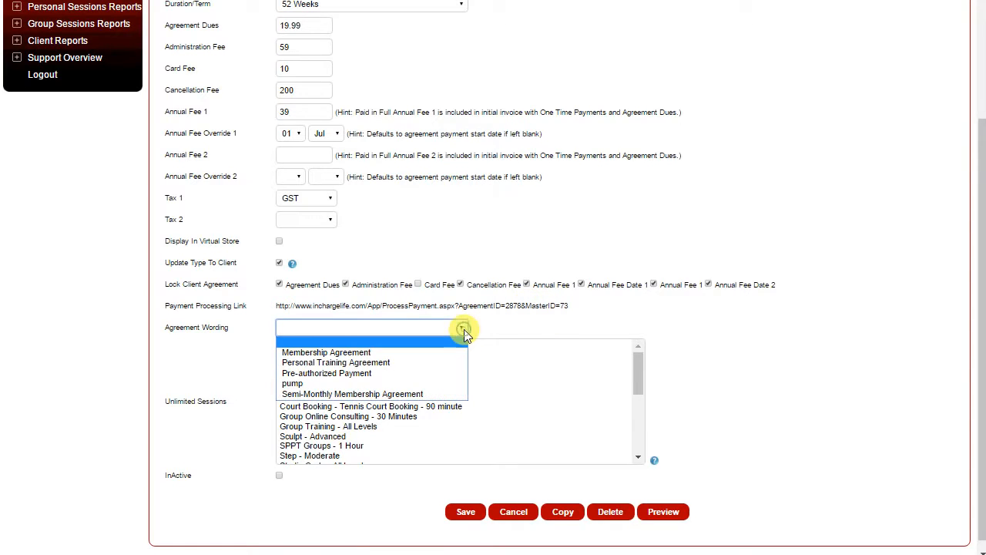
left_click(357, 353)
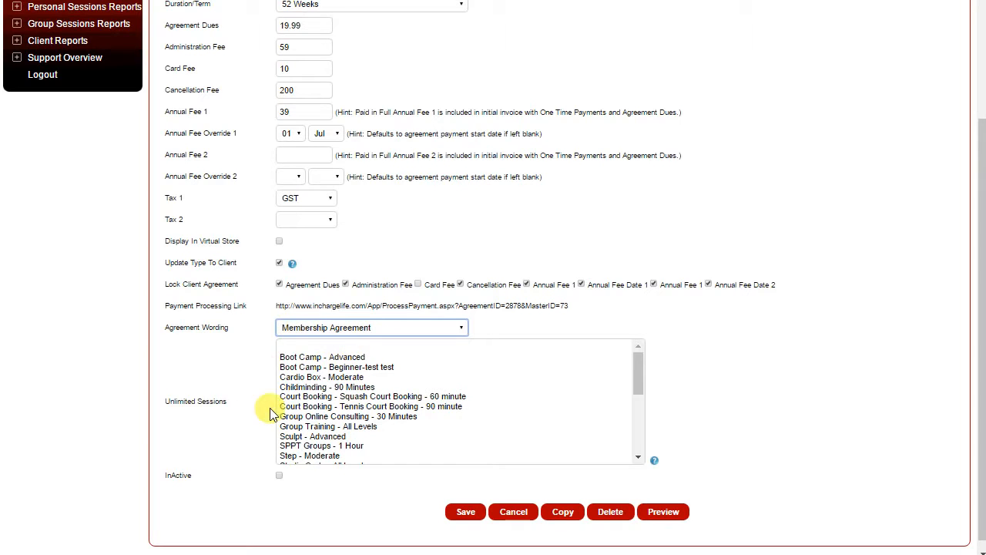
- Try selecting several Unlimited Sessions, first a continuous range from Boot Camp - Advanced, then Group Online Consulting, Childminding and Boot Camp - Advanced individually
left_click(636, 362)
mouse_move(636, 361)
left_mouse_down()
mouse_move(637, 420)
mouse_move(646, 359)
left_mouse_up()
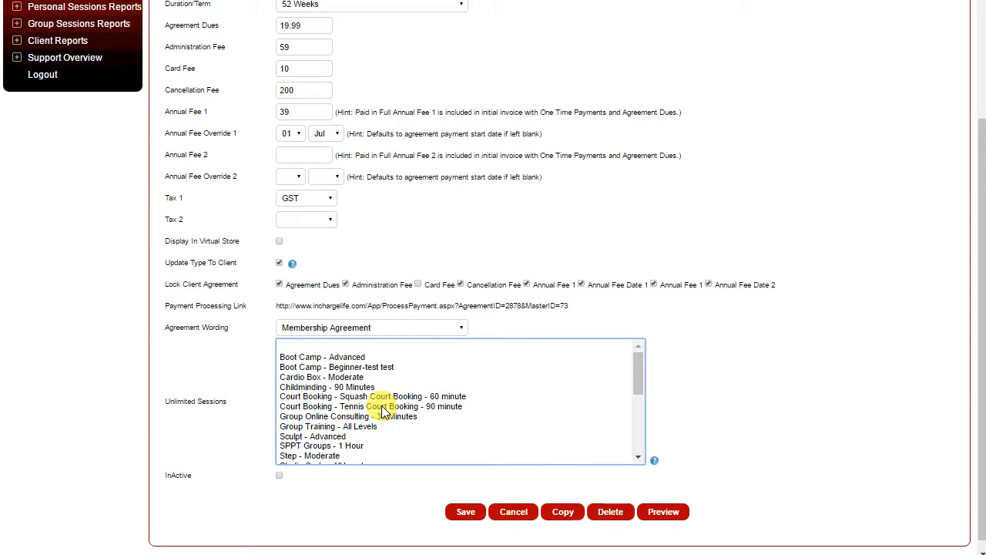
left_click(309, 357)
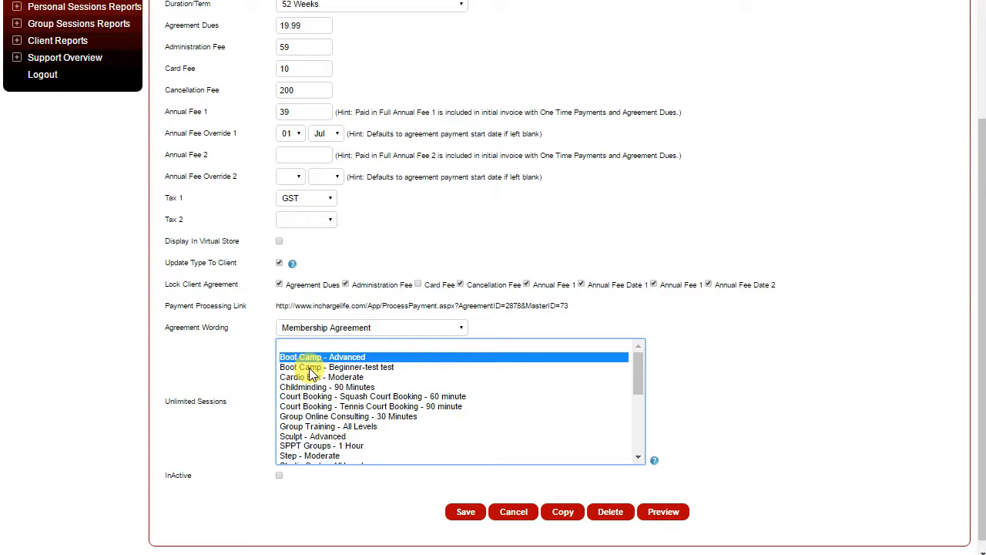
left_click(312, 396, "shift")
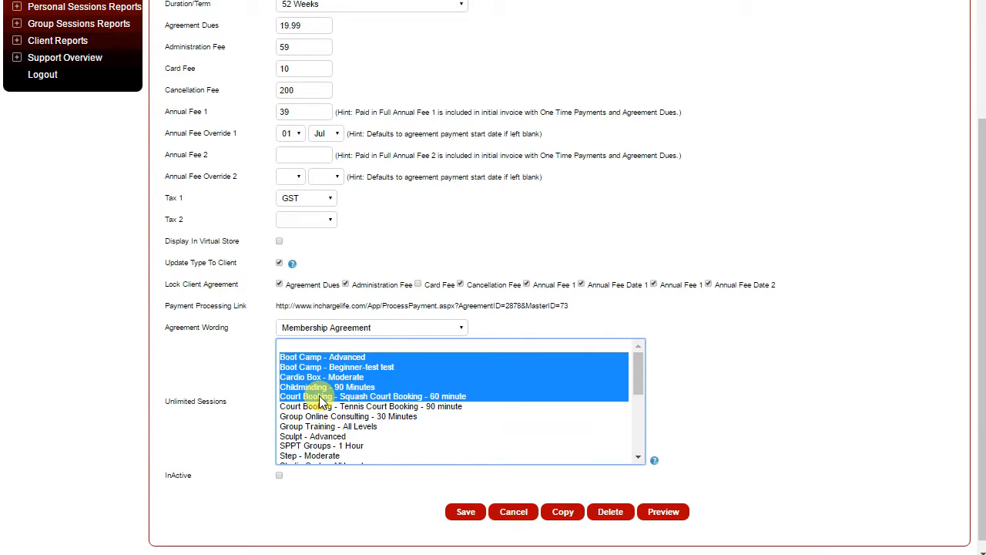
left_click(322, 416)
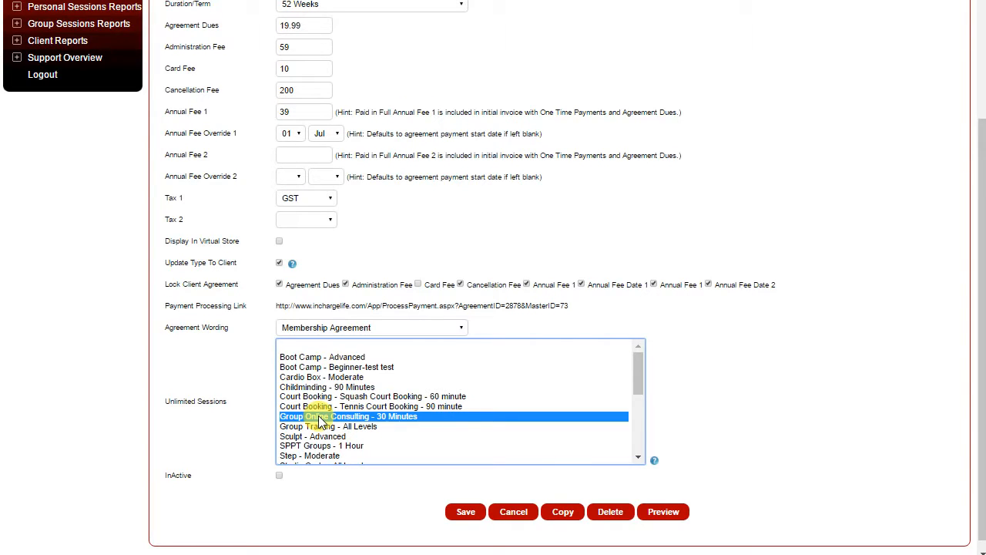
left_click(321, 387, "ctrl")
left_click(322, 357, "ctrl")
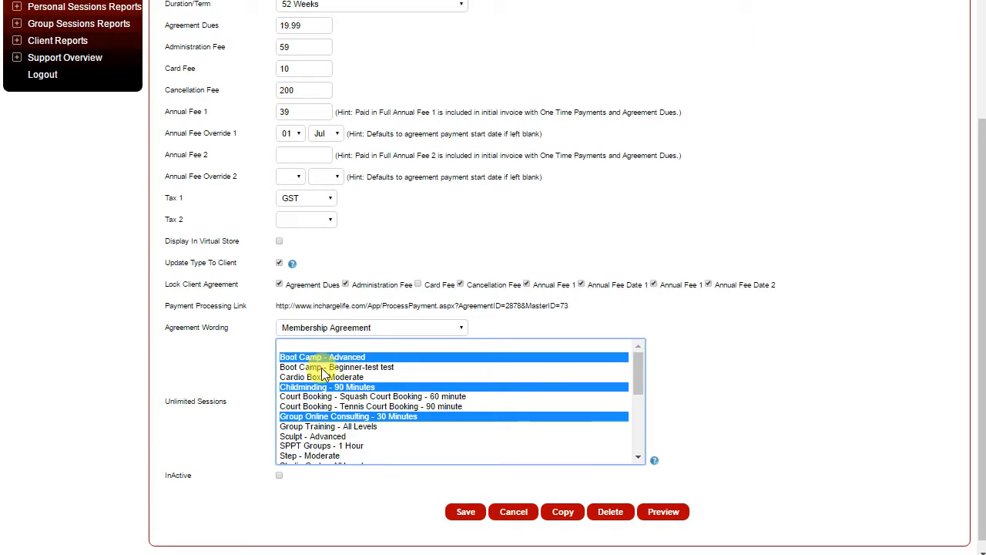
- Choose the blank Unlimited Sessions entry, save the agreement and look over the agreements list
left_click(325, 347)
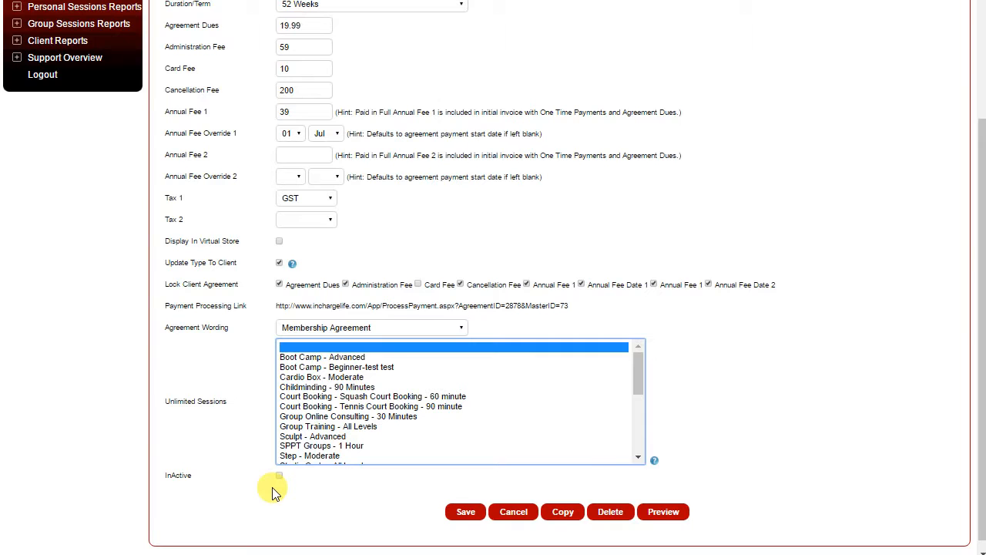
left_click(465, 513)
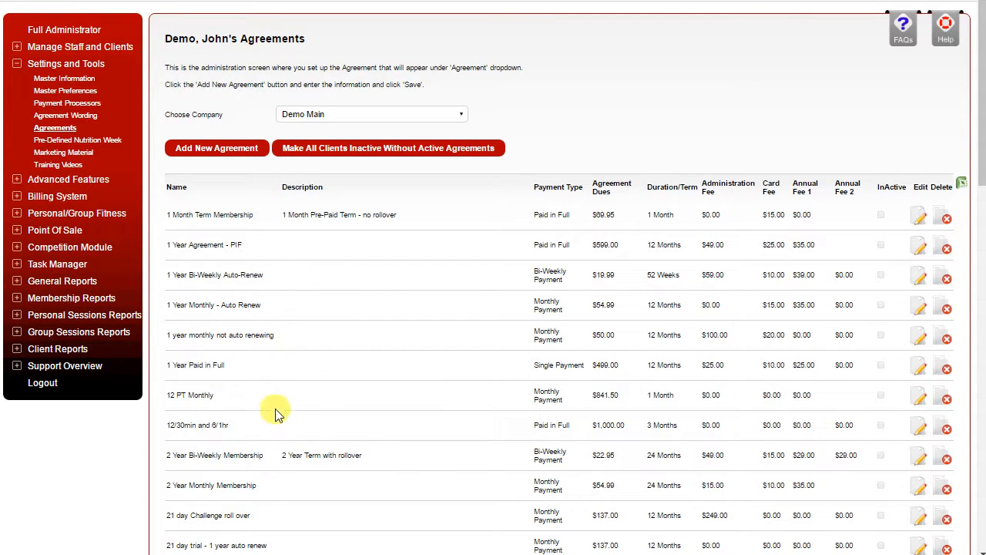
scroll(278, 420, "down", 1)
scroll(278, 419, "down", 1)
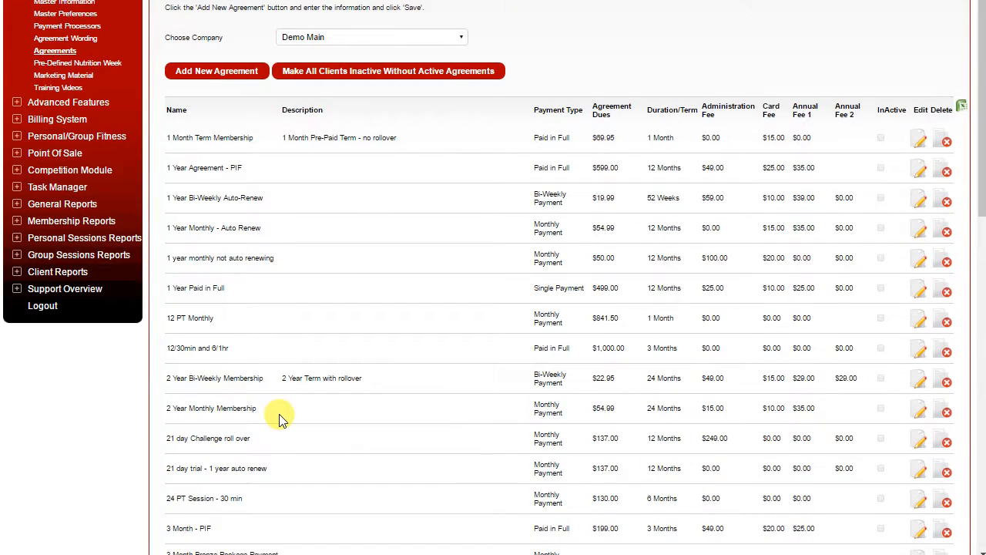
scroll(279, 420, "up", 2)
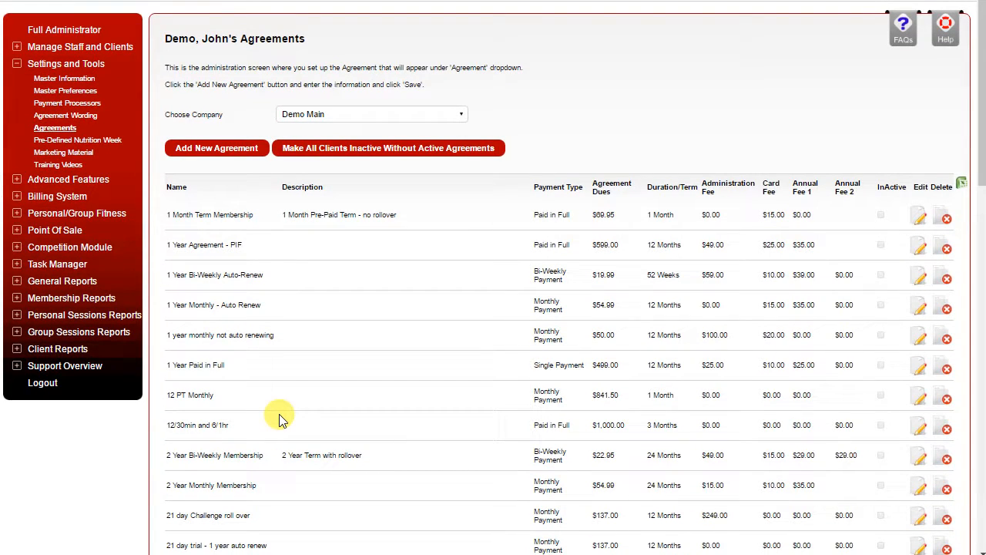